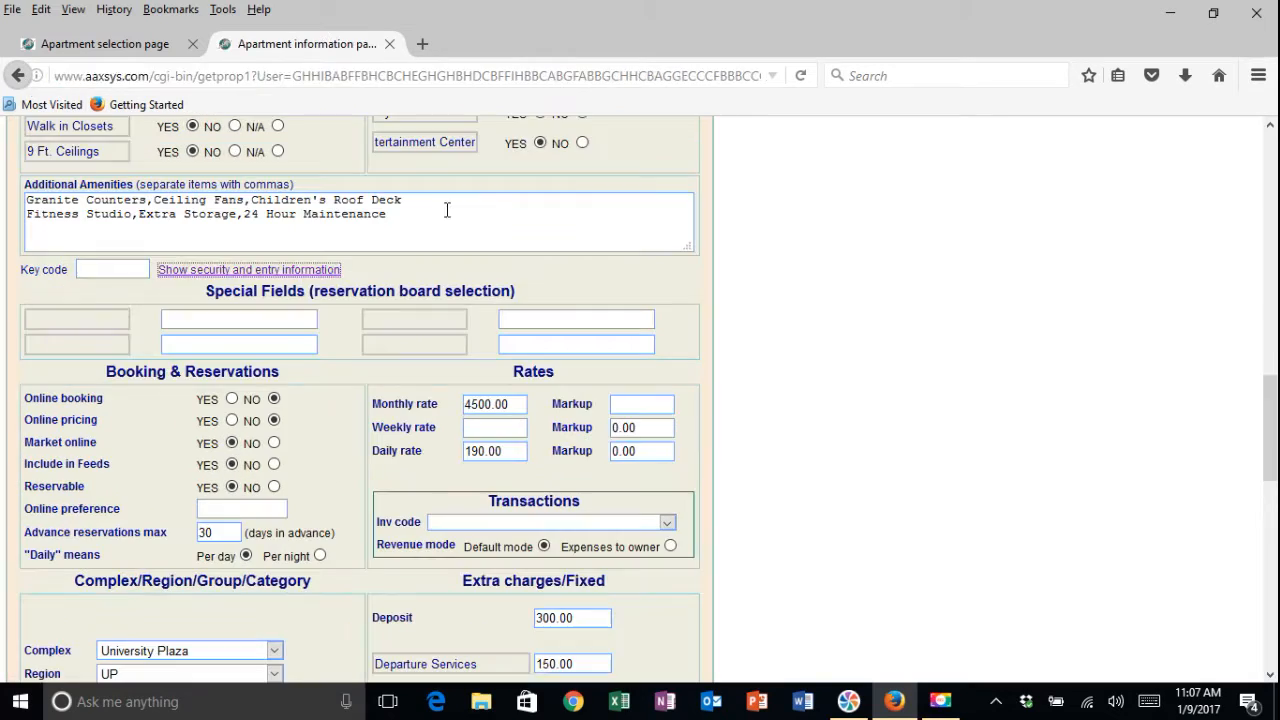
# Review the Booking & Reservations options such as online booking, market online and reservable settings
pyautogui.scroll(-6, 650, 228)
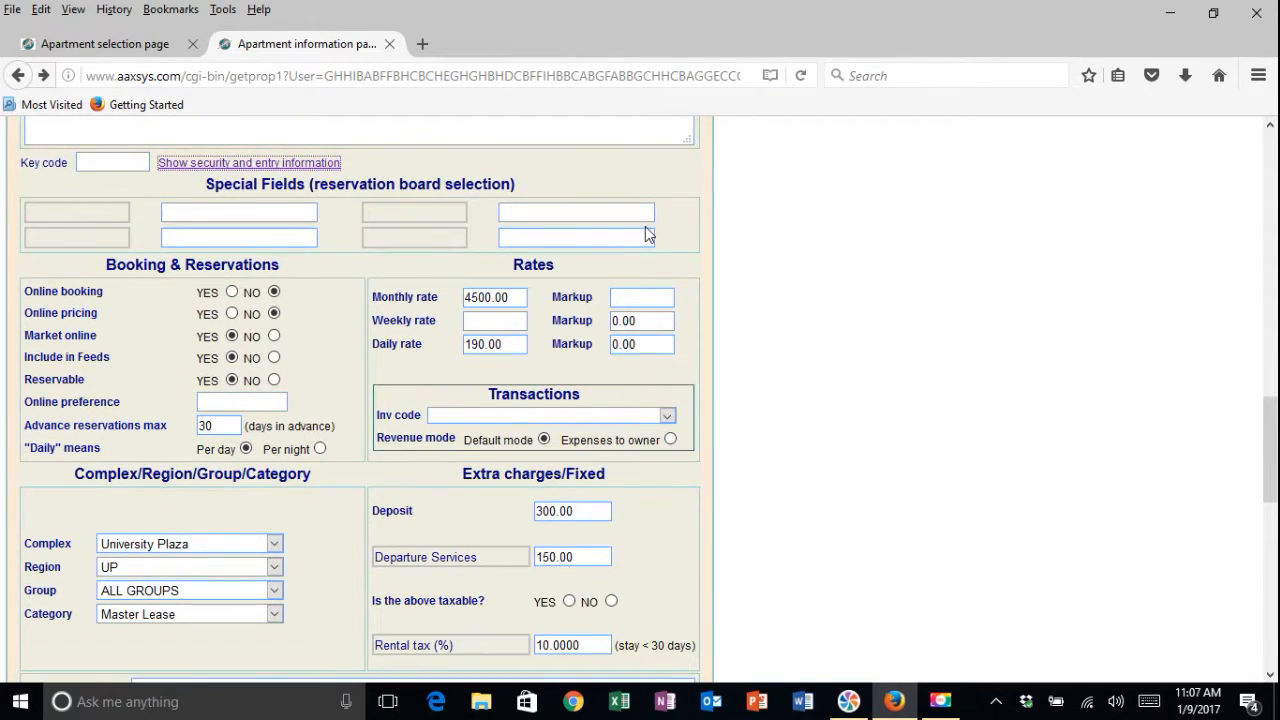
pyautogui.scroll(8, 700, 235)
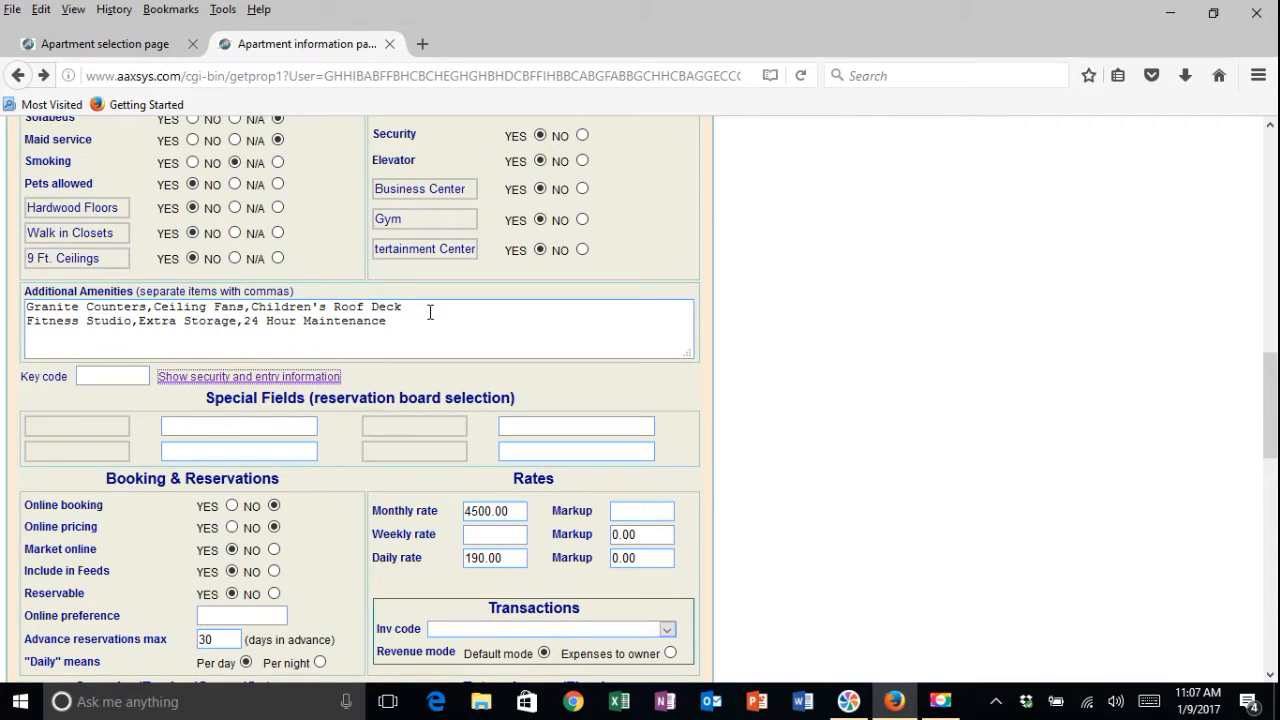
pyautogui.scroll(-4, 432, 308)
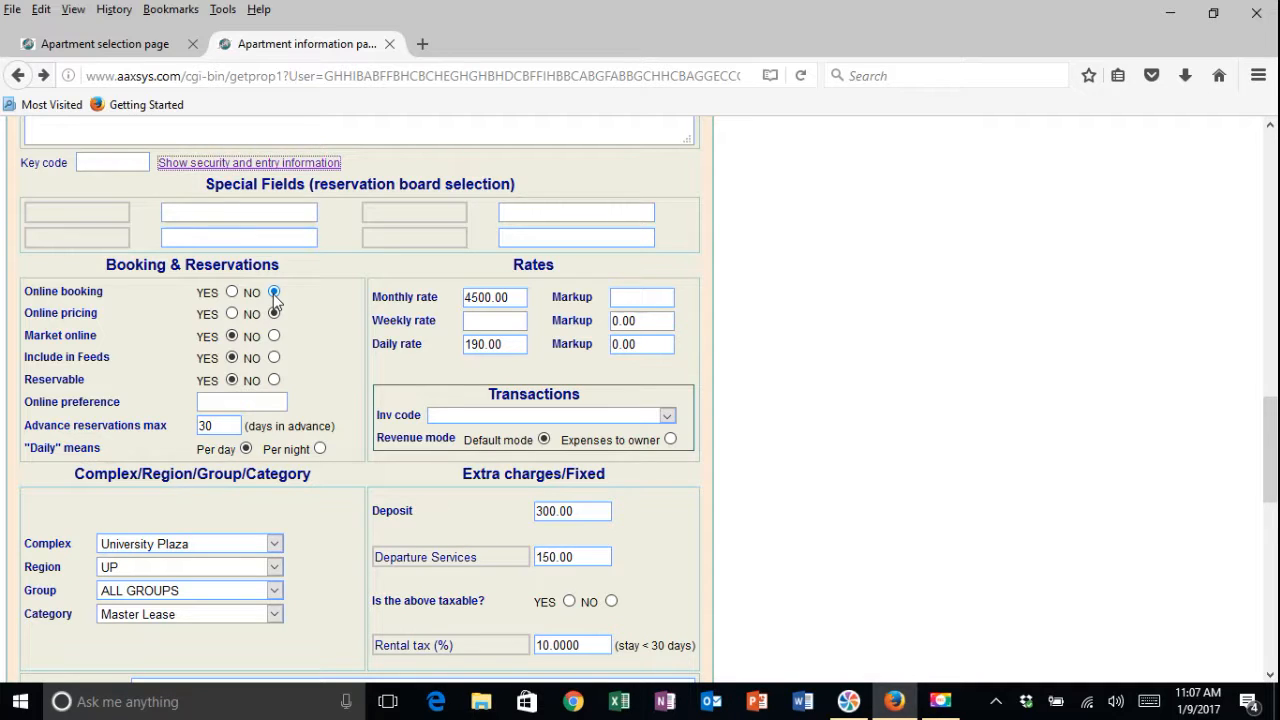
pyautogui.click(232, 336)
pyautogui.click(232, 380)
pyautogui.scroll(-2, 340, 291)
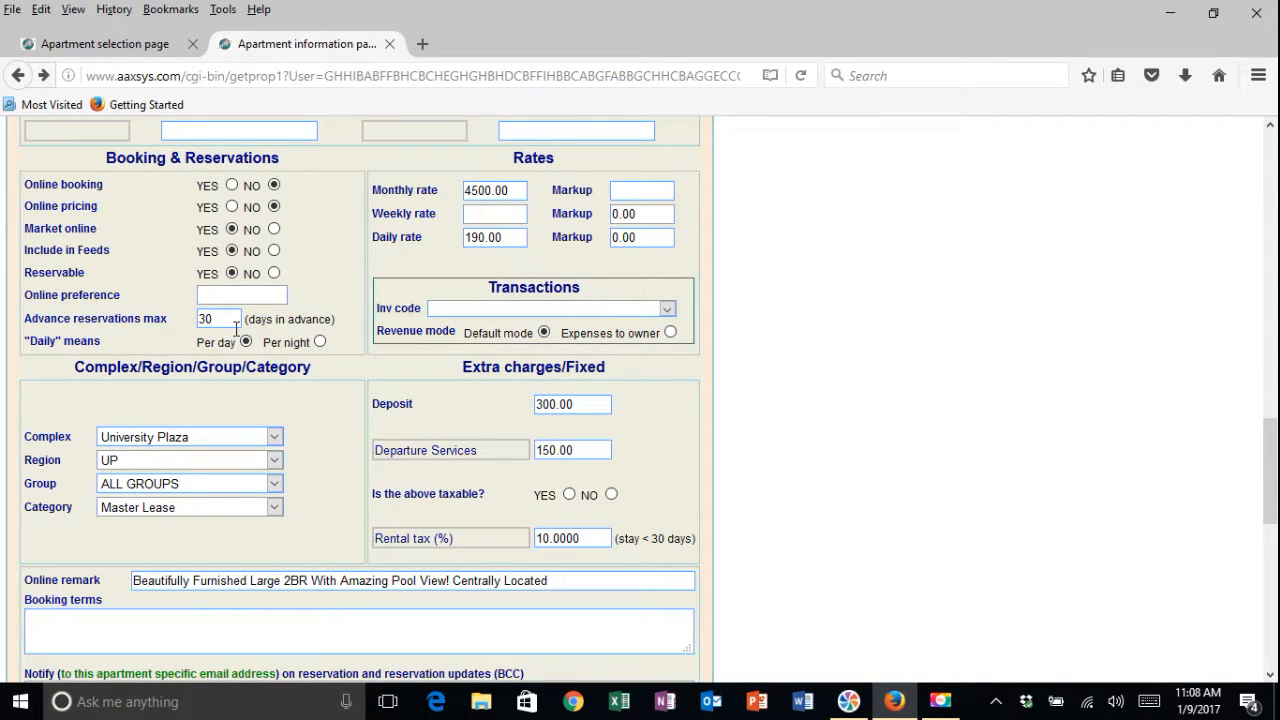
pyautogui.scroll(-2, 250, 338)
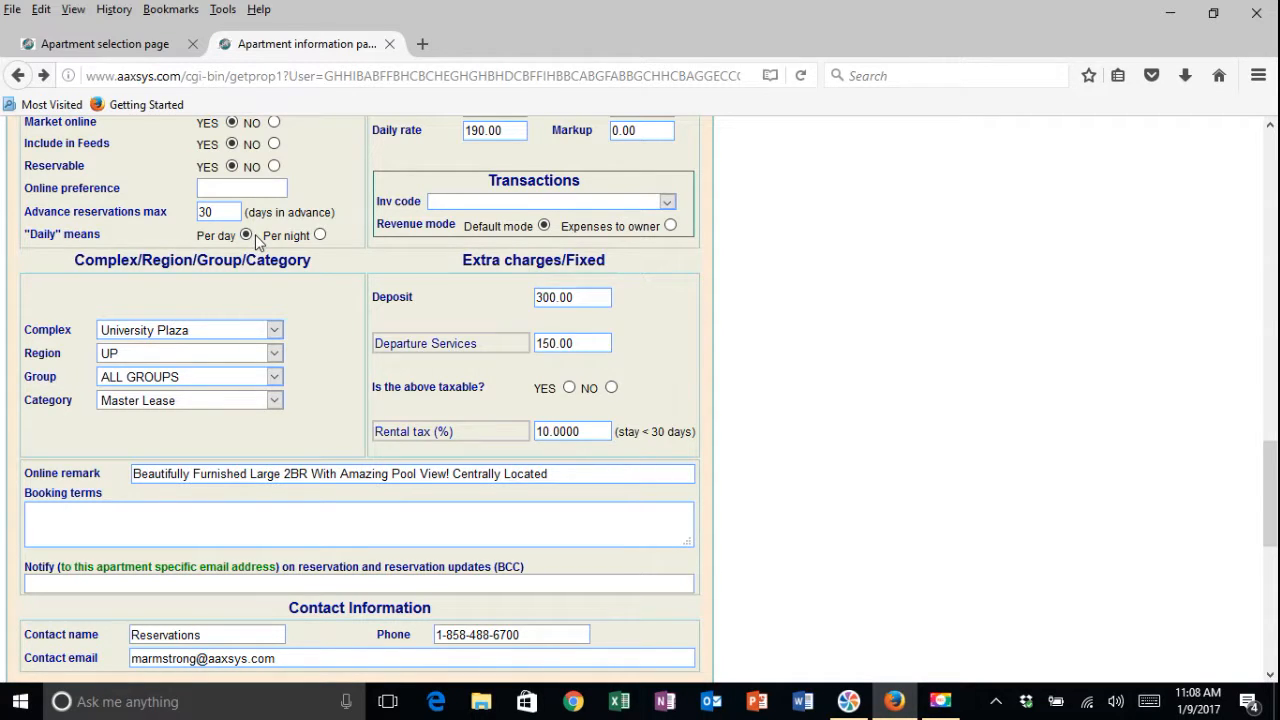
# Switch the "Daily" means option to Per night and back to Per day
pyautogui.click(319, 235)
pyautogui.click(246, 235)
pyautogui.scroll(-2, 322, 250)
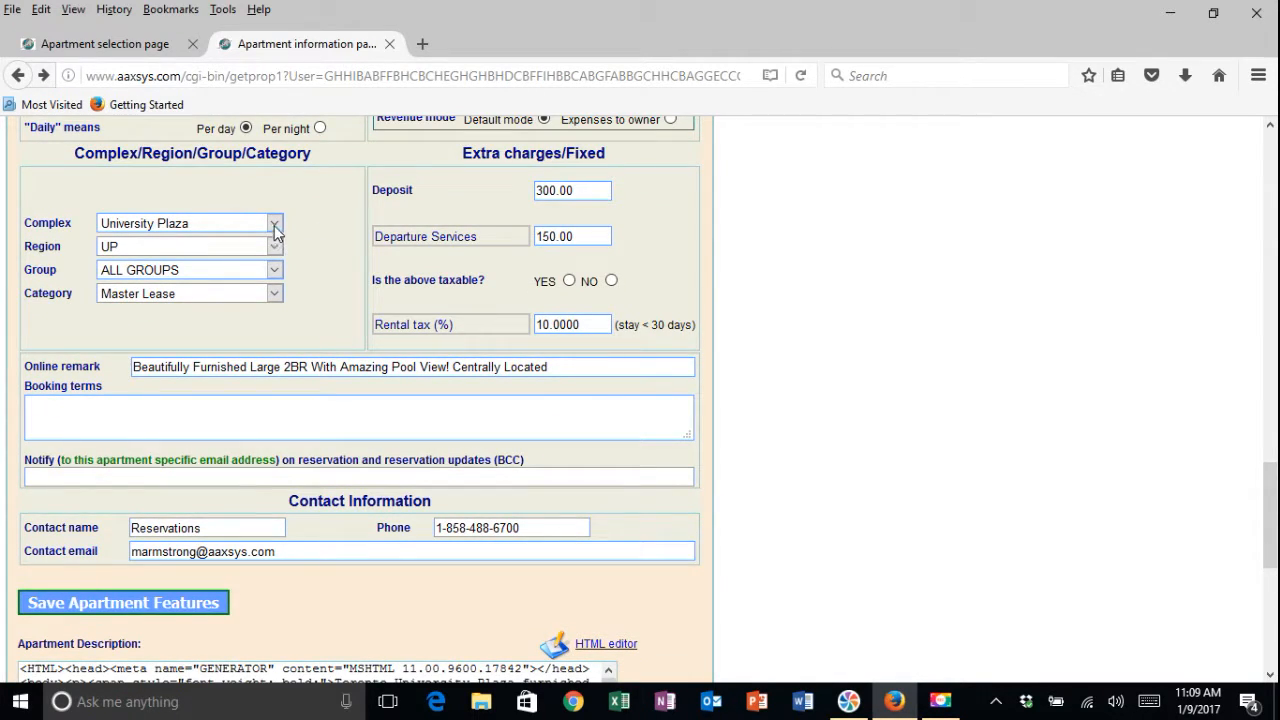
# Switch the Complex to Foster Bay and back to University Plaza
pyautogui.click(275, 229)
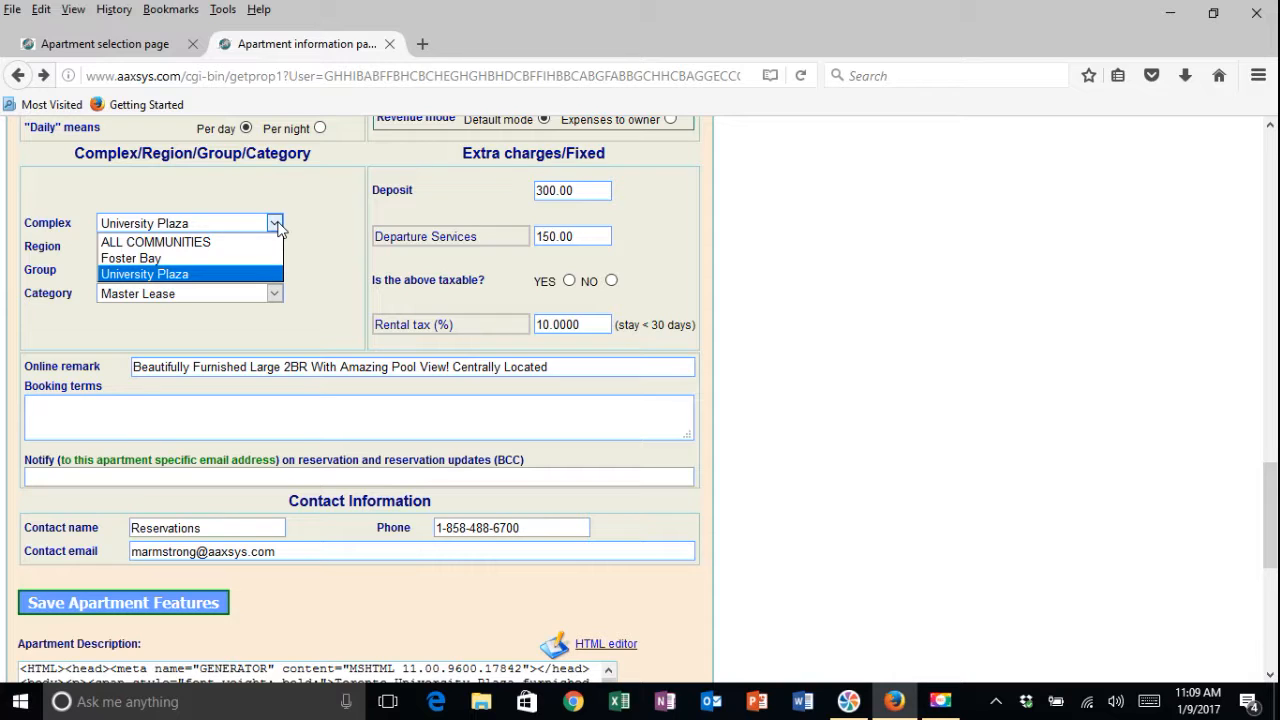
pyautogui.click(186, 262)
pyautogui.click(274, 223)
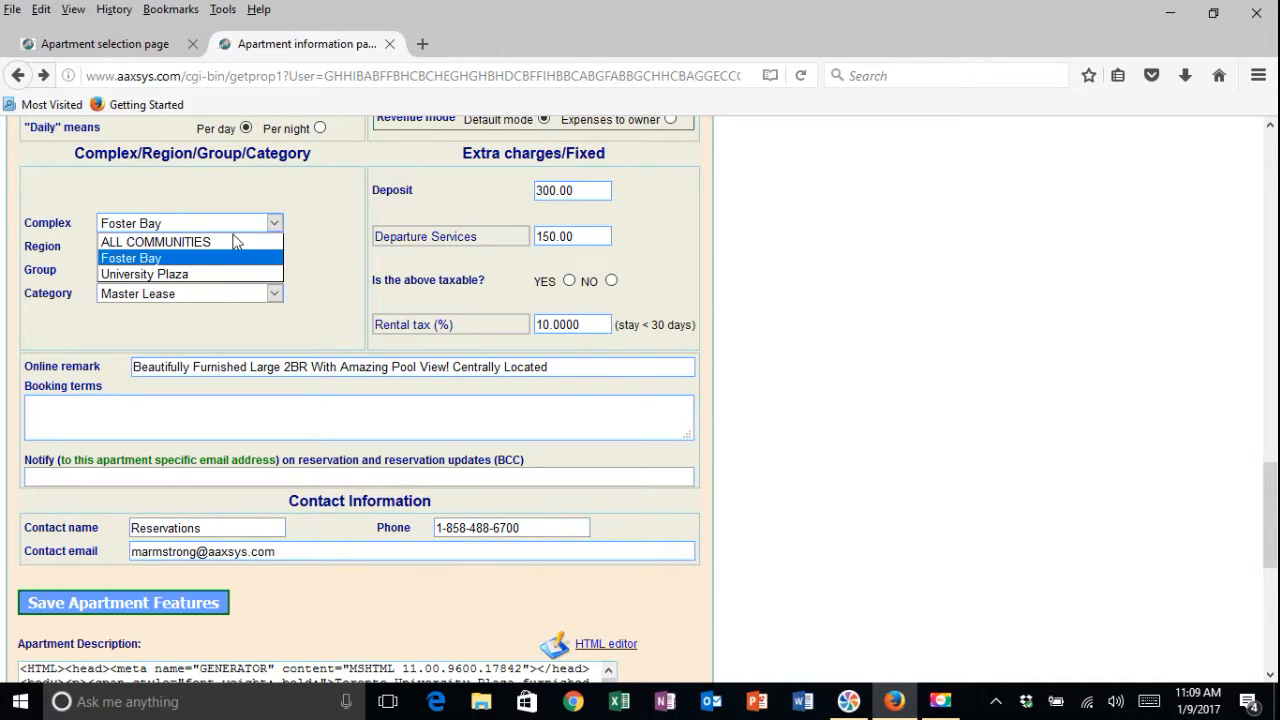
pyautogui.click(206, 275)
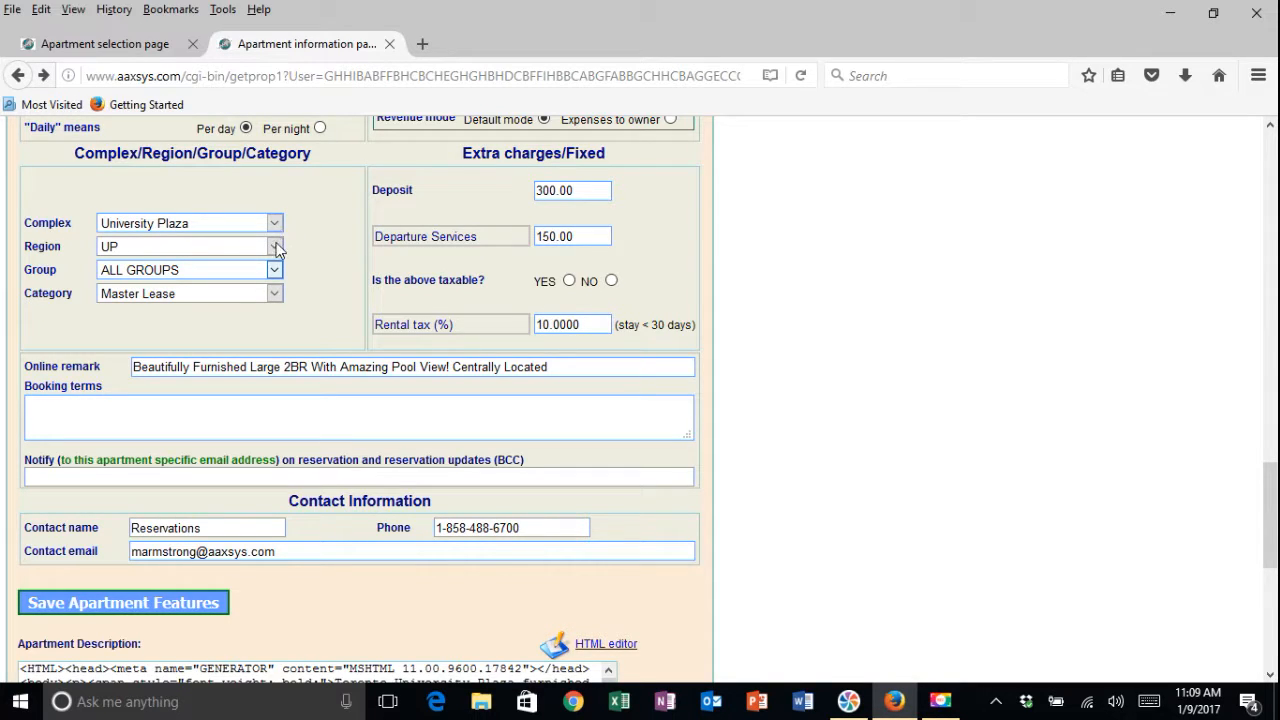
# Examine the choices available in the Category, Group and Region dropdowns
pyautogui.click(273, 294)
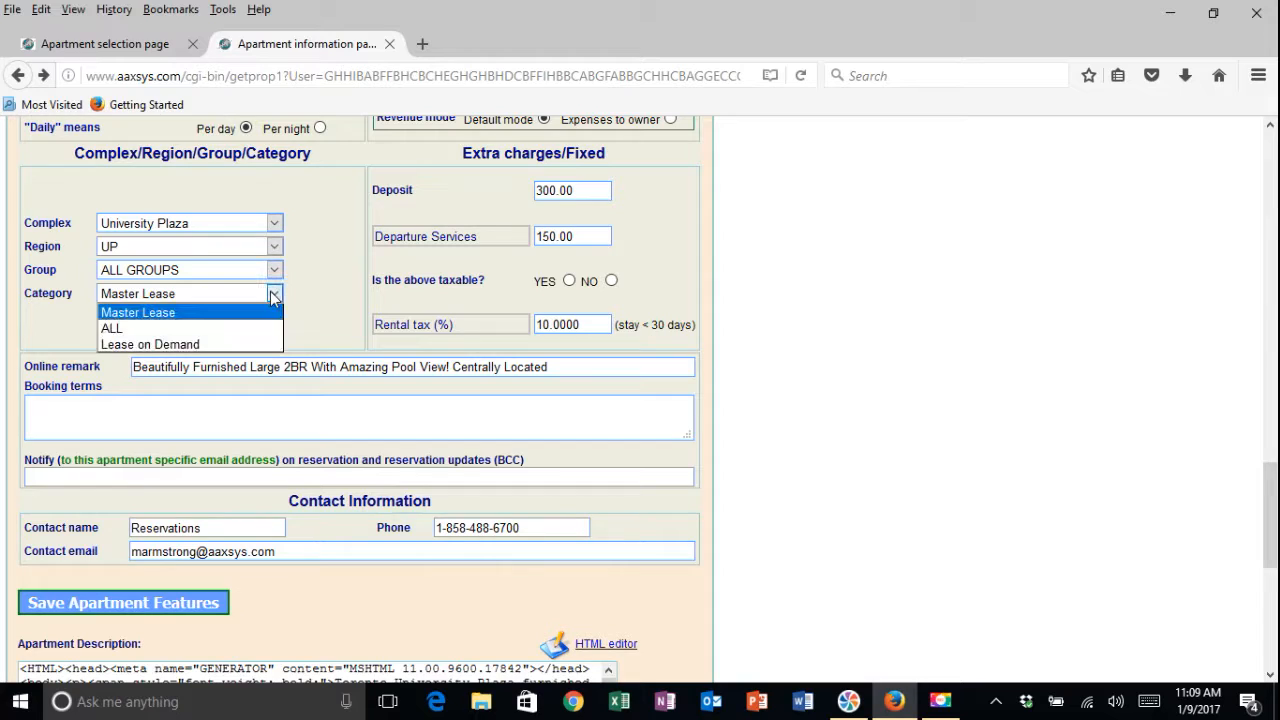
pyautogui.click(273, 295)
pyautogui.click(274, 270)
pyautogui.click(275, 271)
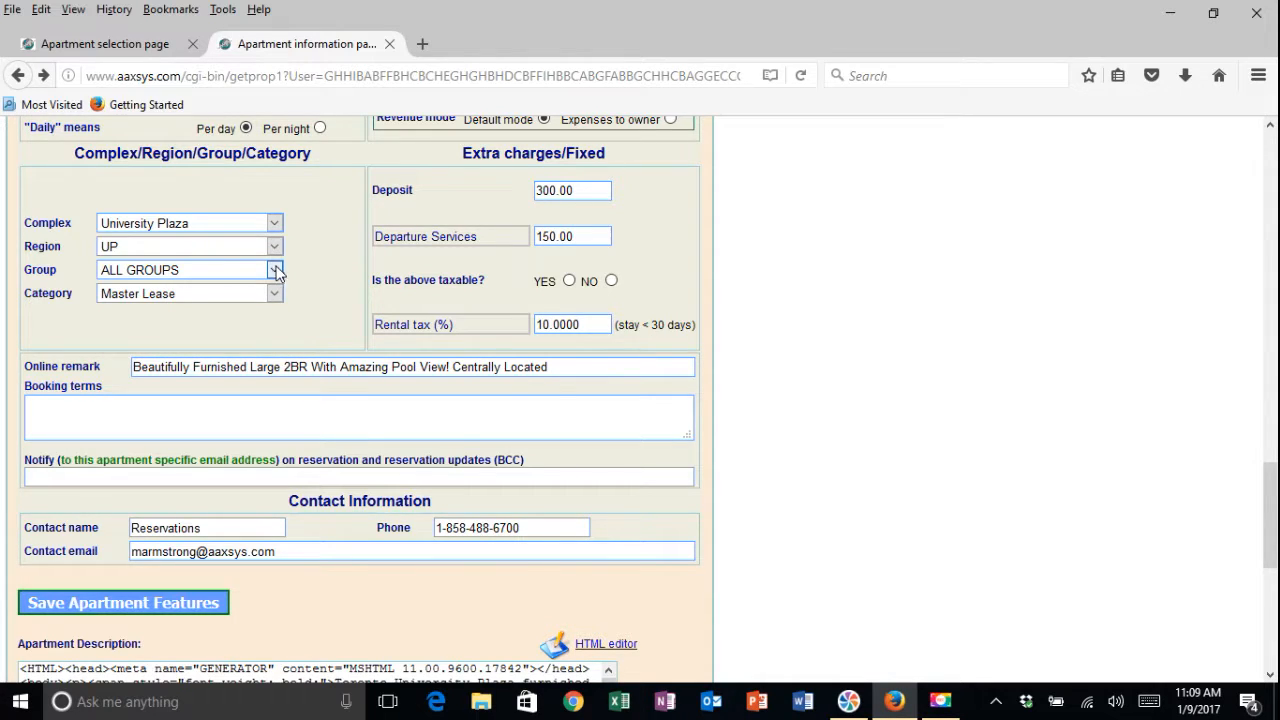
pyautogui.click(276, 248)
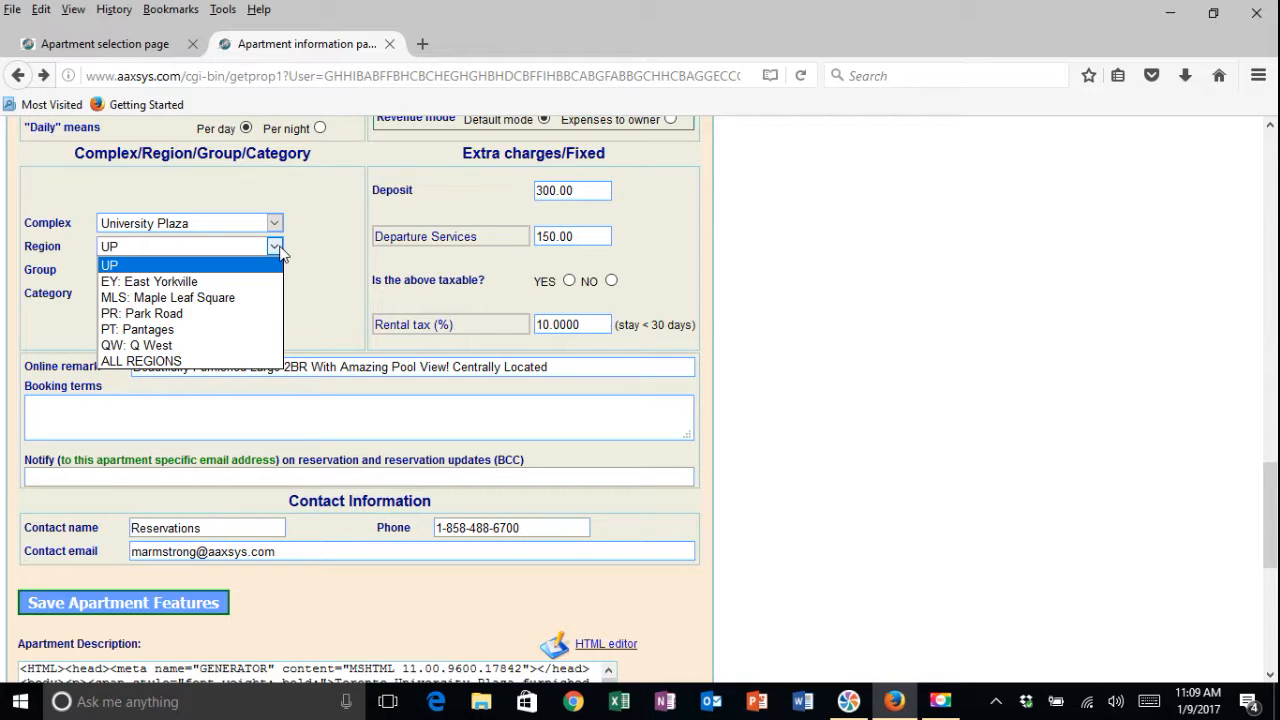
pyautogui.click(279, 250)
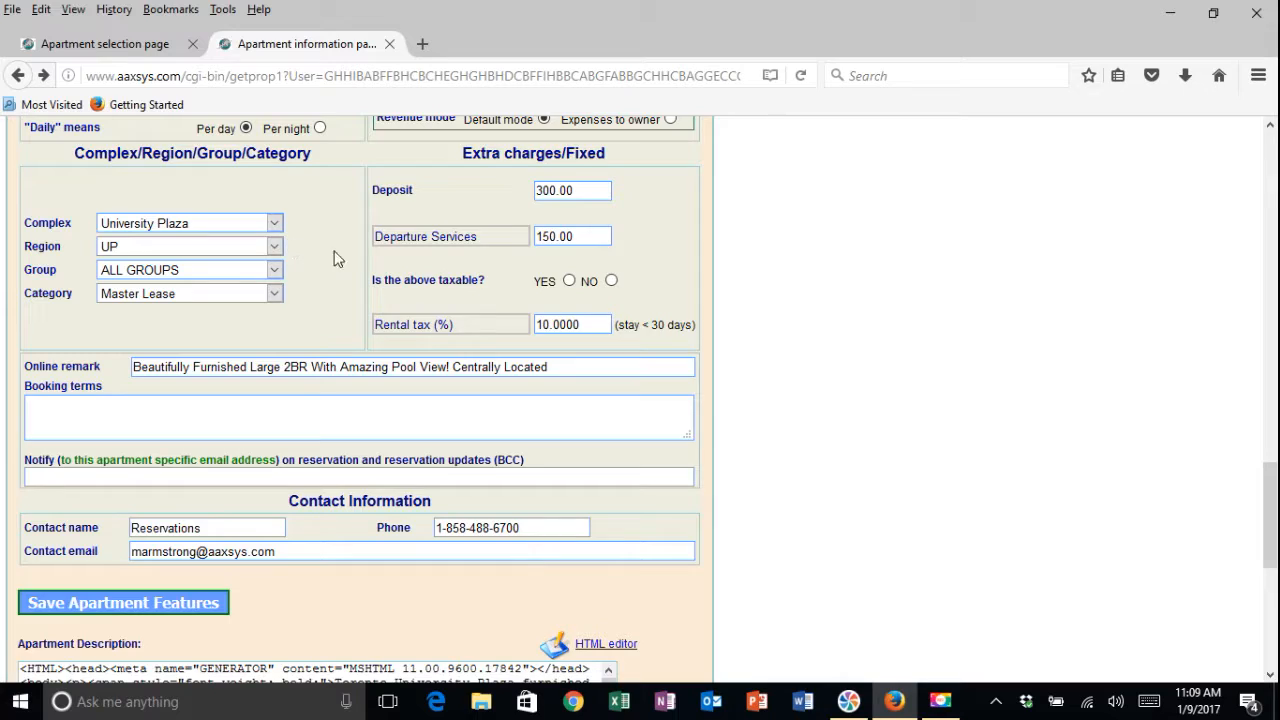
# Review the Rates and Extra charges/Fixed sections of the apartment record
pyautogui.scroll(4, 368, 262)
pyautogui.scroll(2, 368, 262)
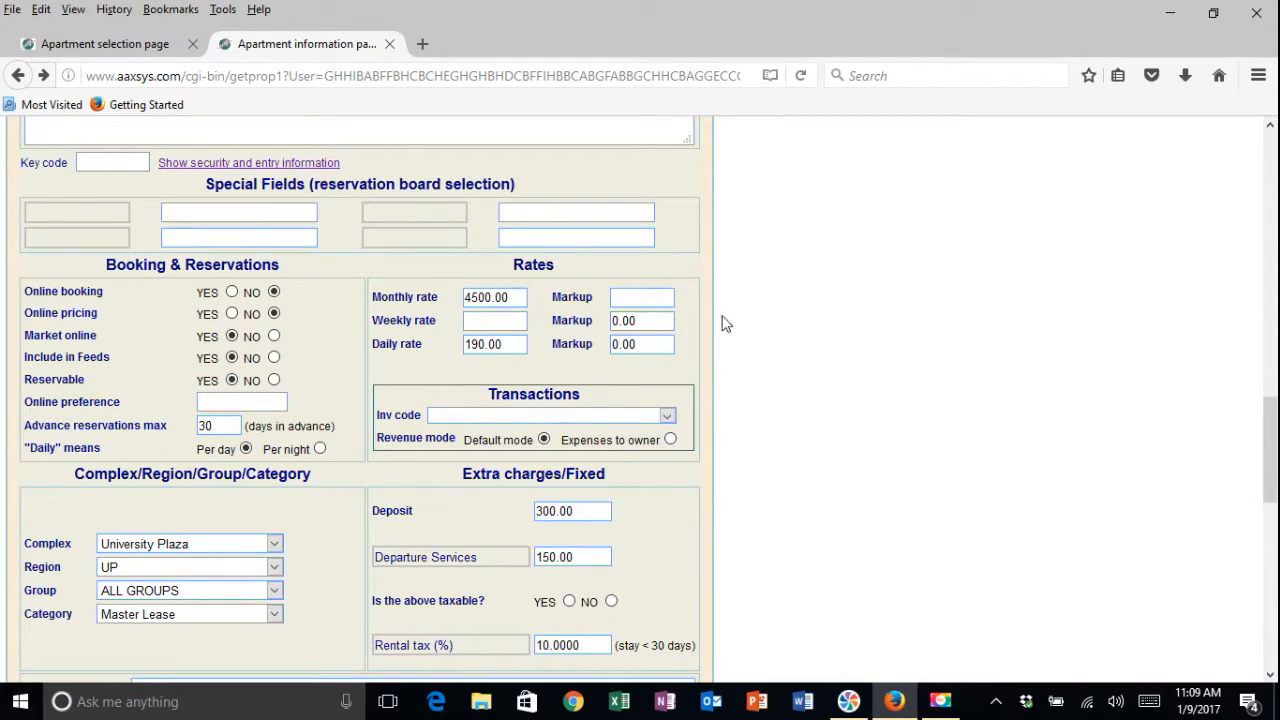
pyautogui.scroll(2, 701, 312)
pyautogui.scroll(-4, 702, 308)
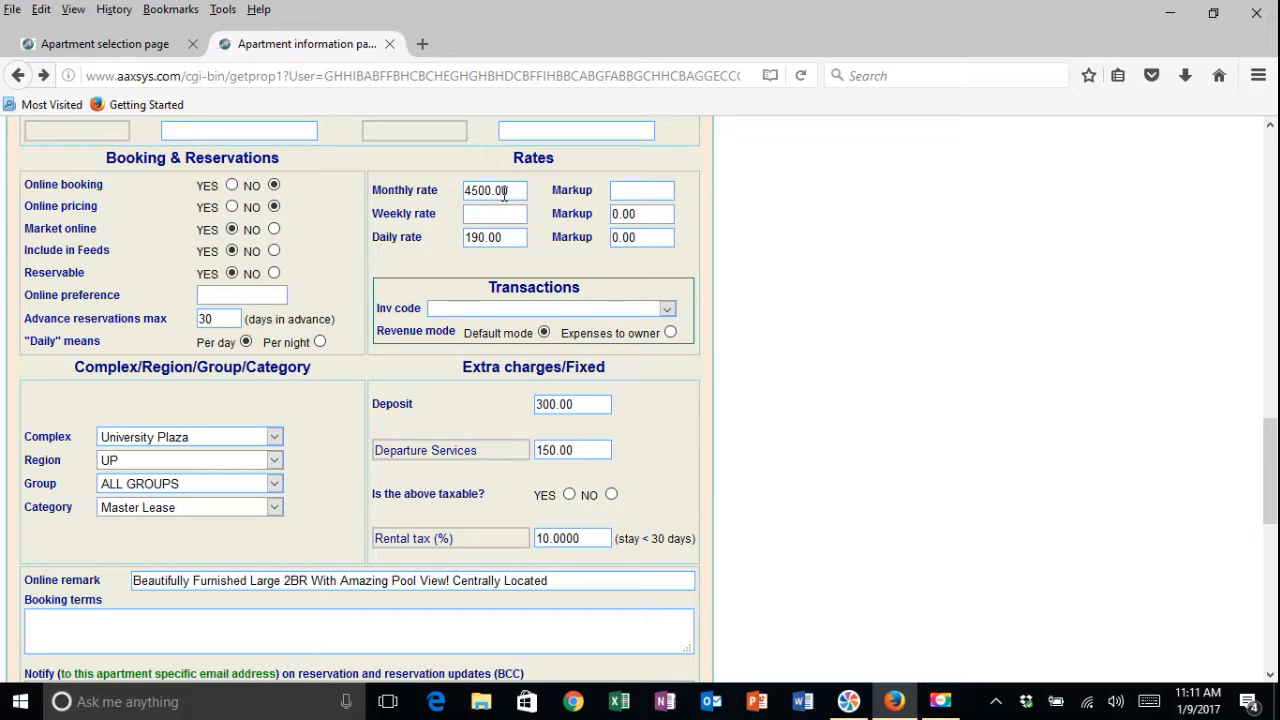
pyautogui.scroll(-4, 505, 195)
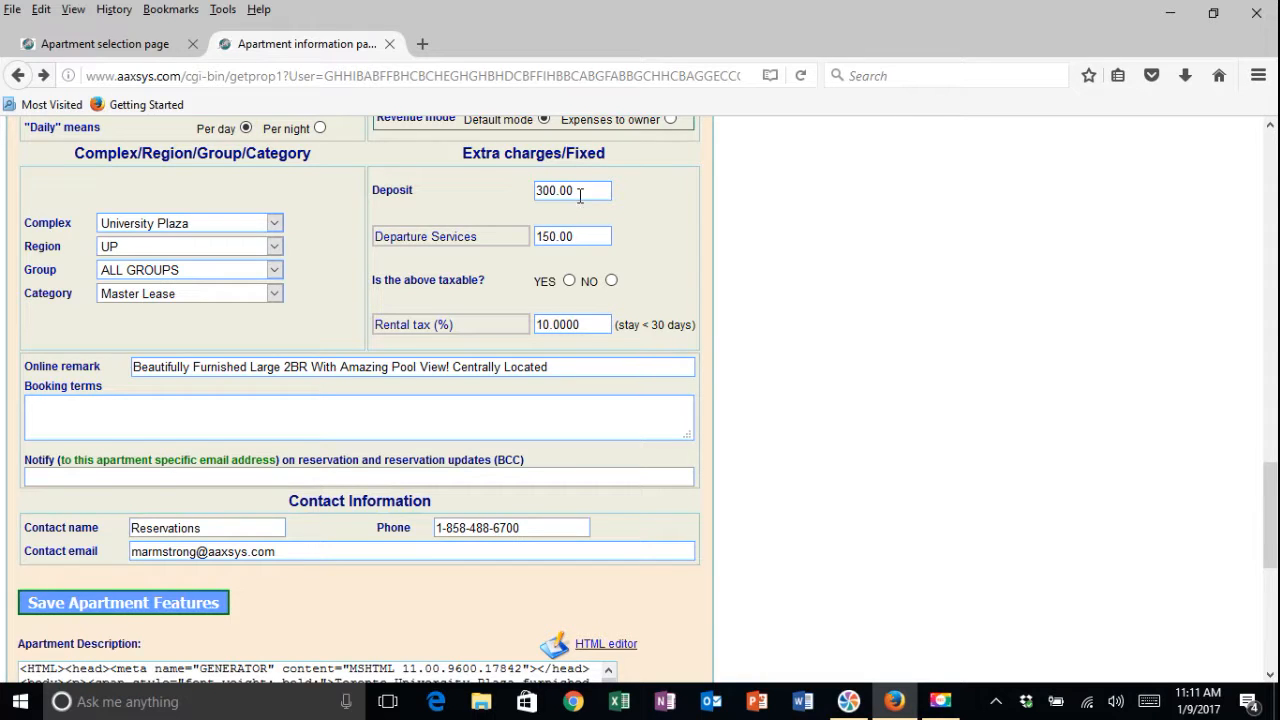
pyautogui.scroll(2, 580, 195)
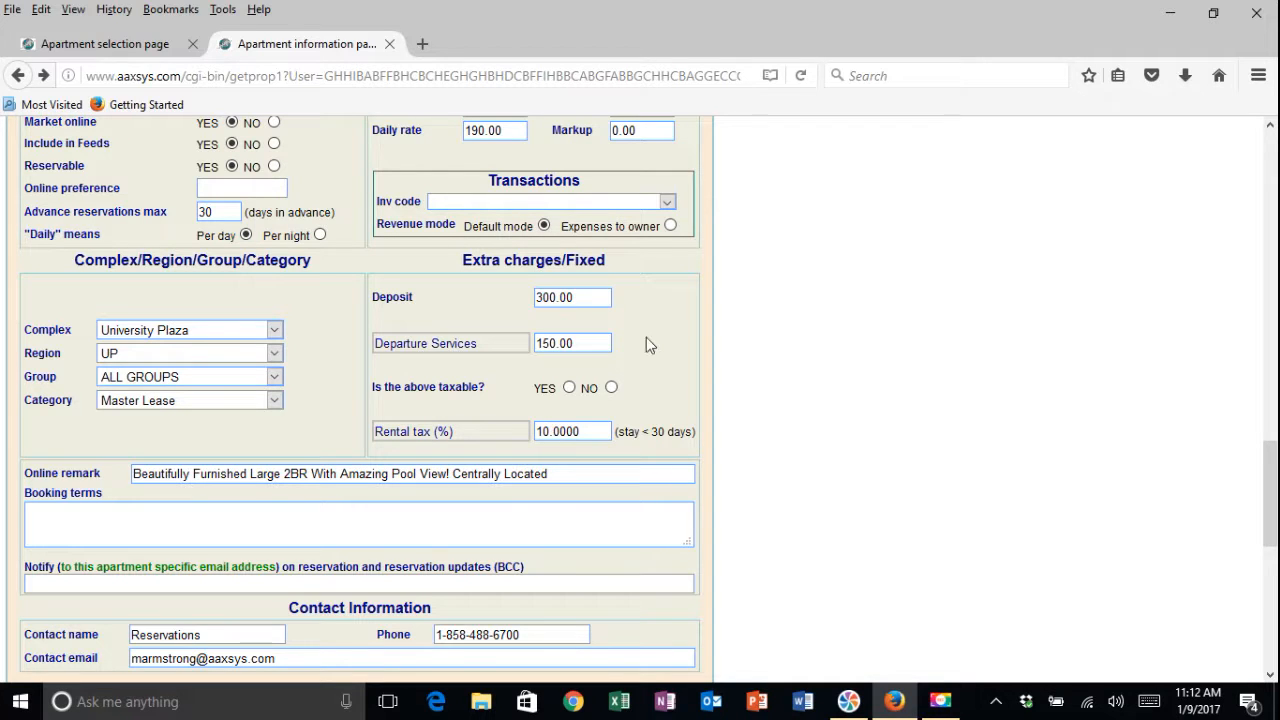
# Review the online remark, contact information, apartment description and internal notes sections
pyautogui.scroll(-1, 646, 340)
pyautogui.scroll(-1, 646, 342)
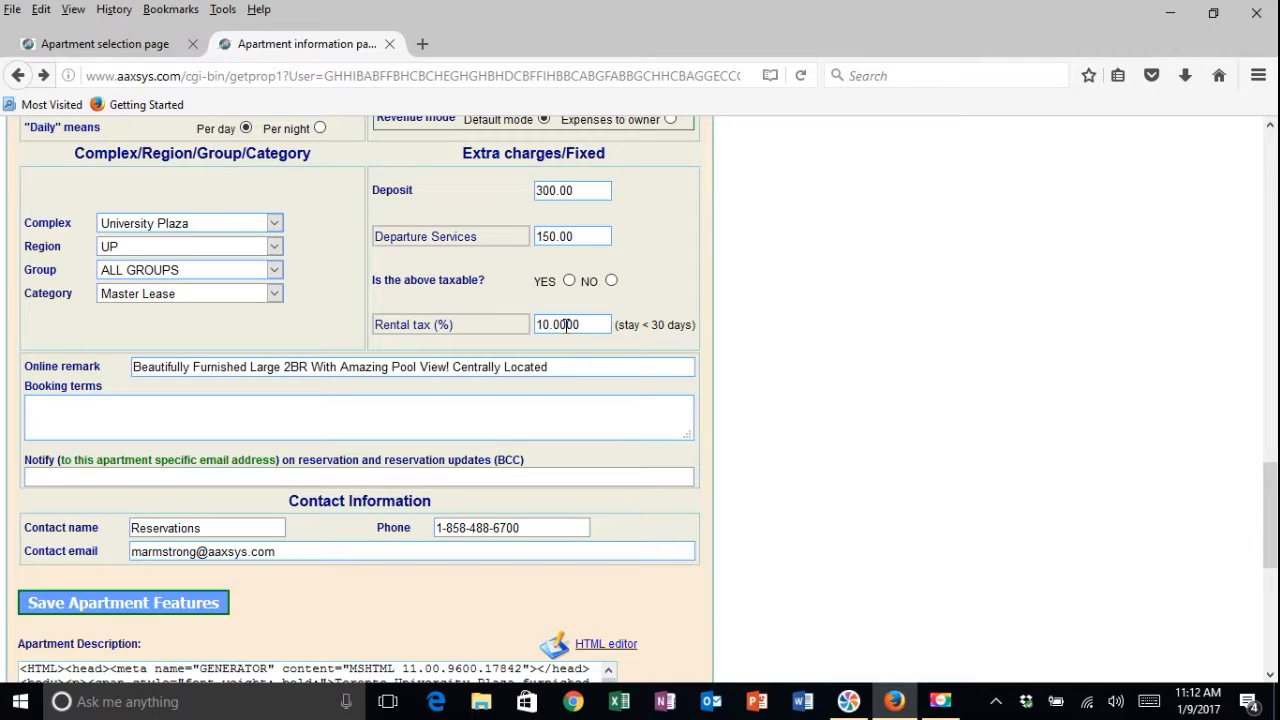
pyautogui.scroll(-2, 563, 357)
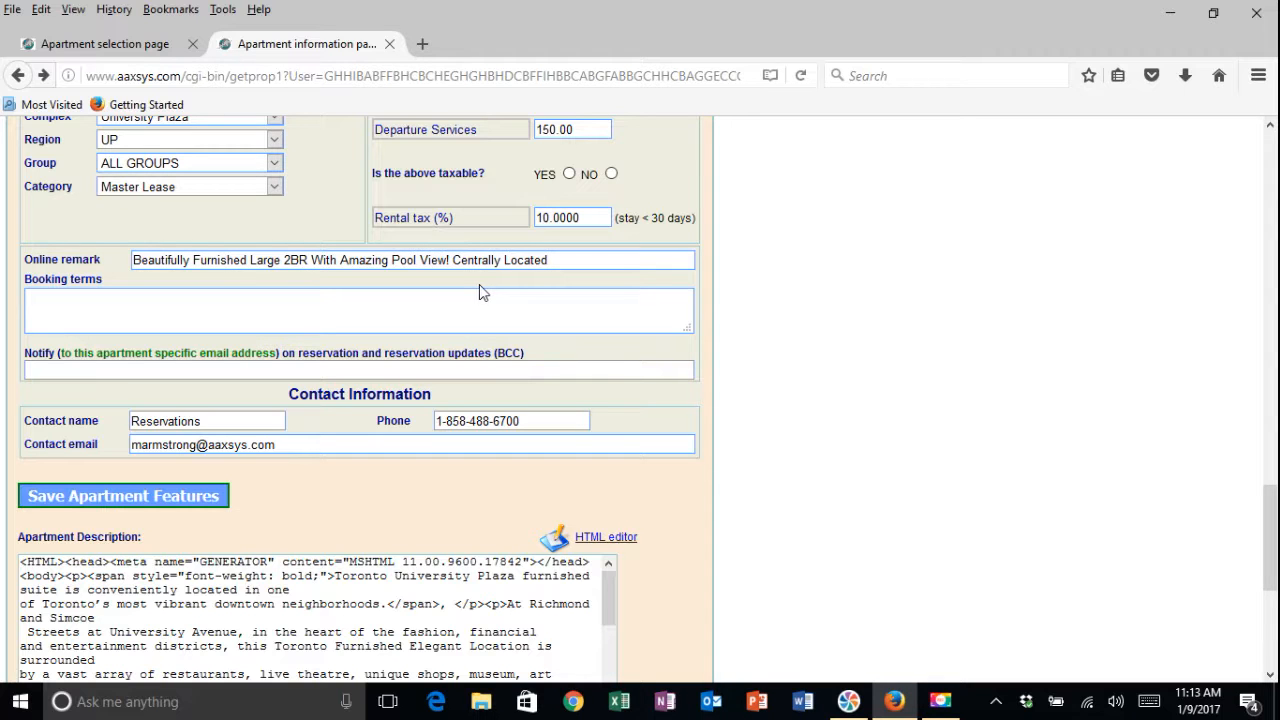
pyautogui.scroll(-2, 476, 290)
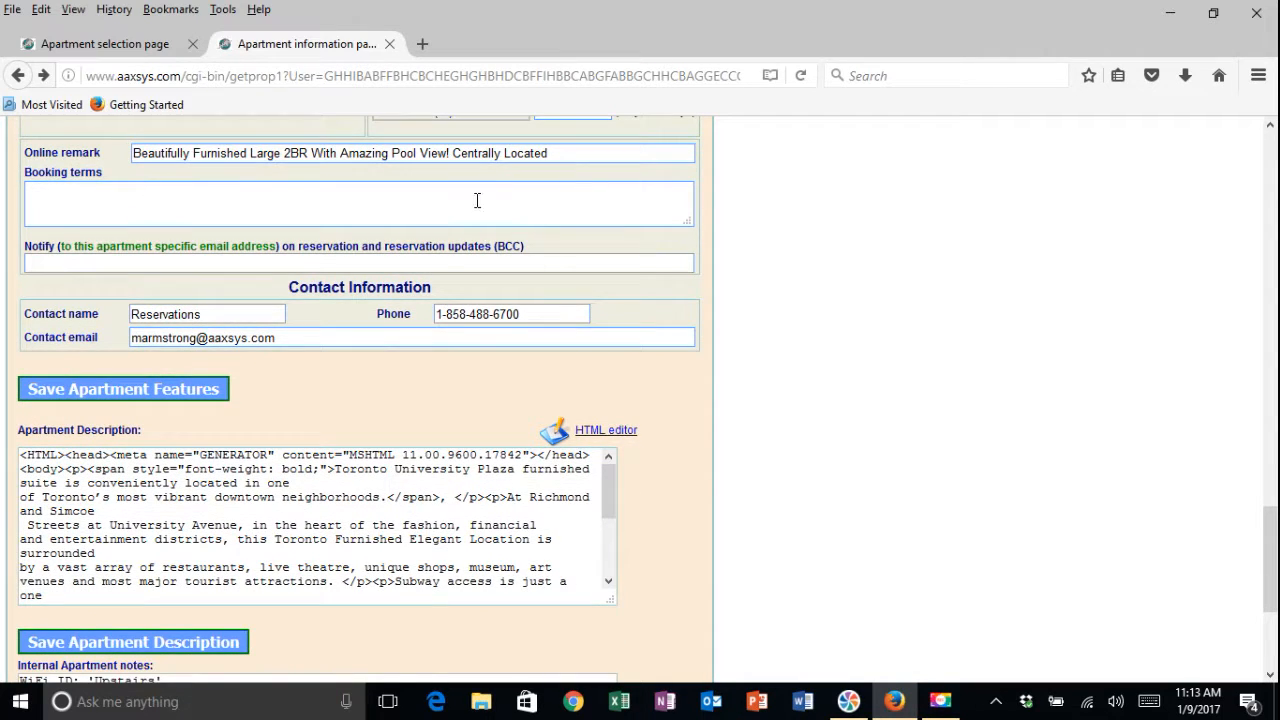
pyautogui.scroll(-2, 477, 203)
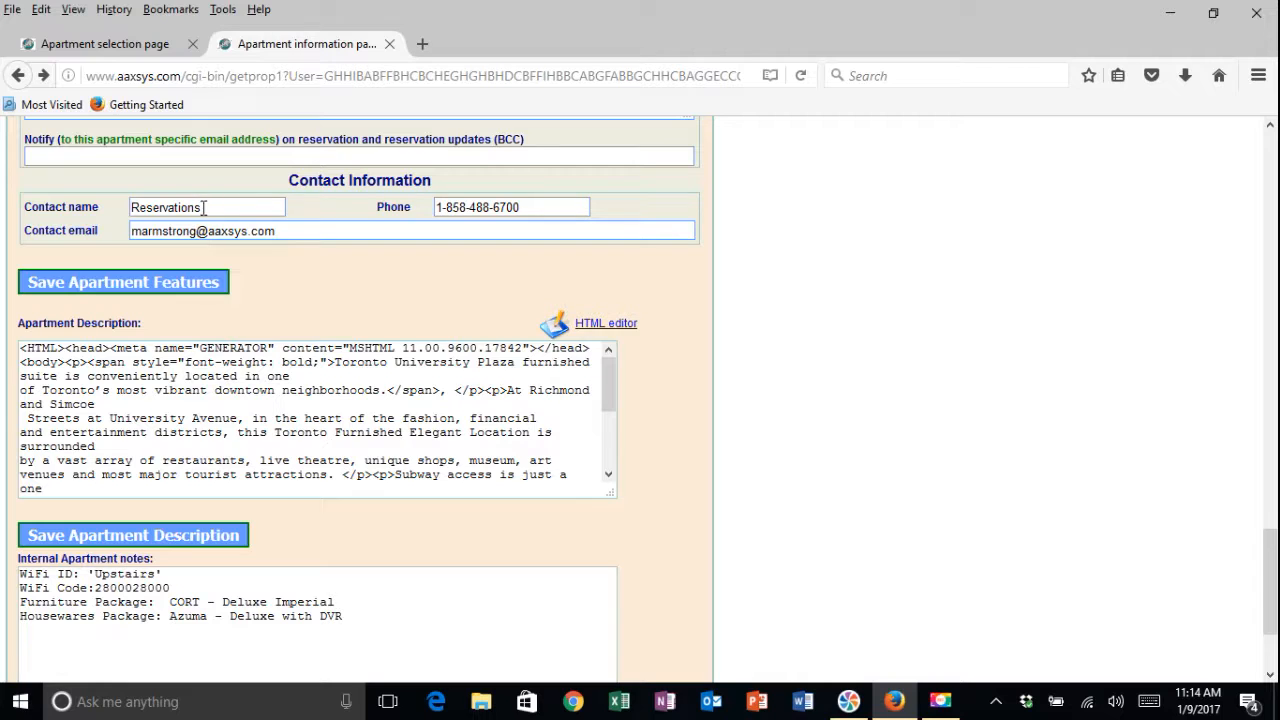
pyautogui.scroll(-3, 241, 206)
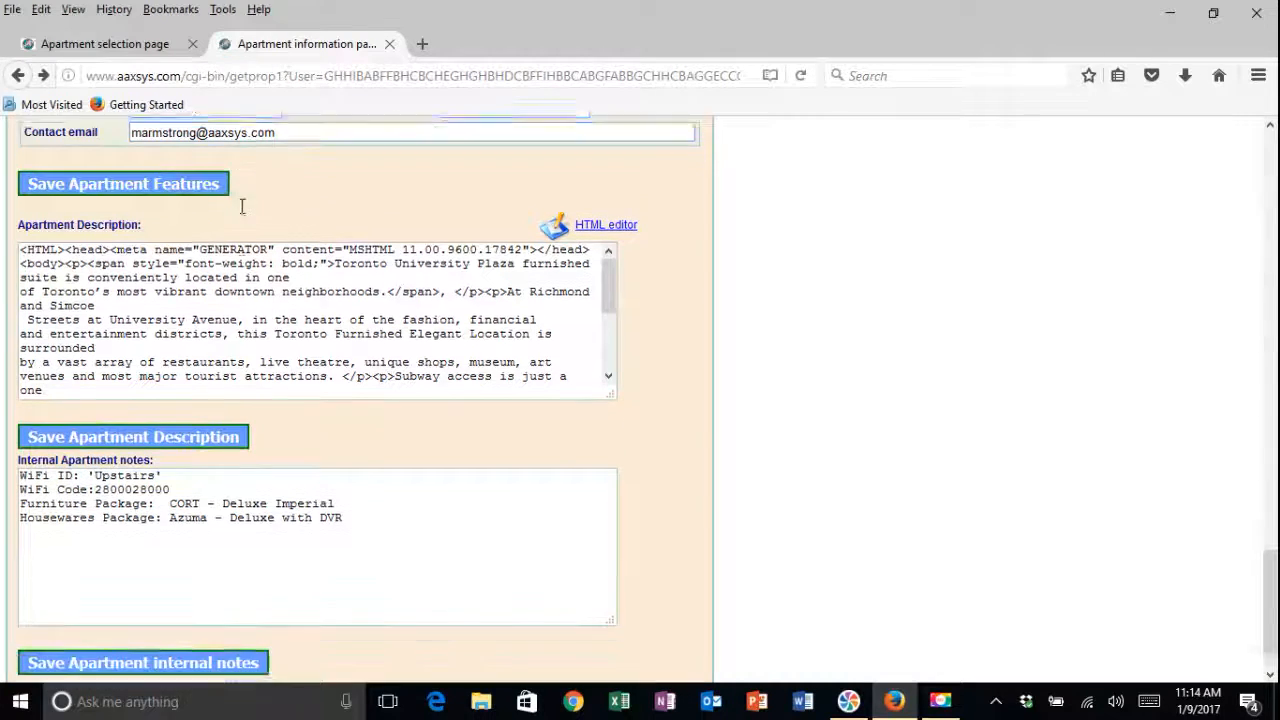